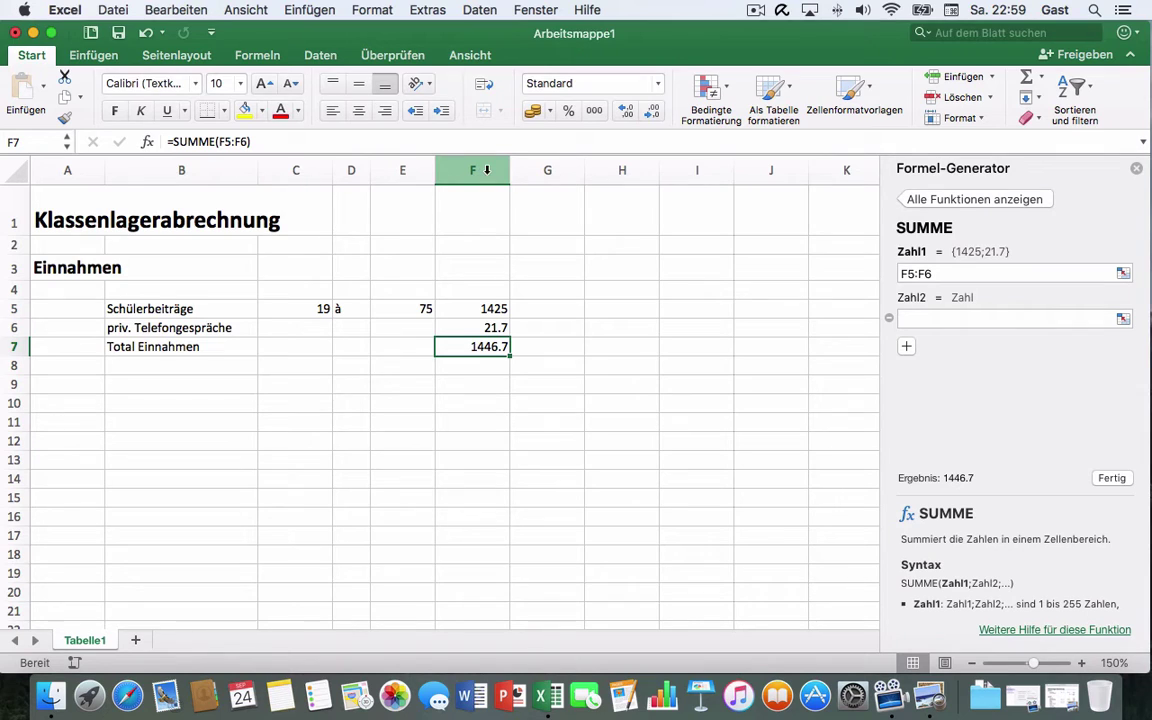
Select the whole column F holding the Einnahmen amounts.
{"action": "left_click", "coordinate": [487, 170]}
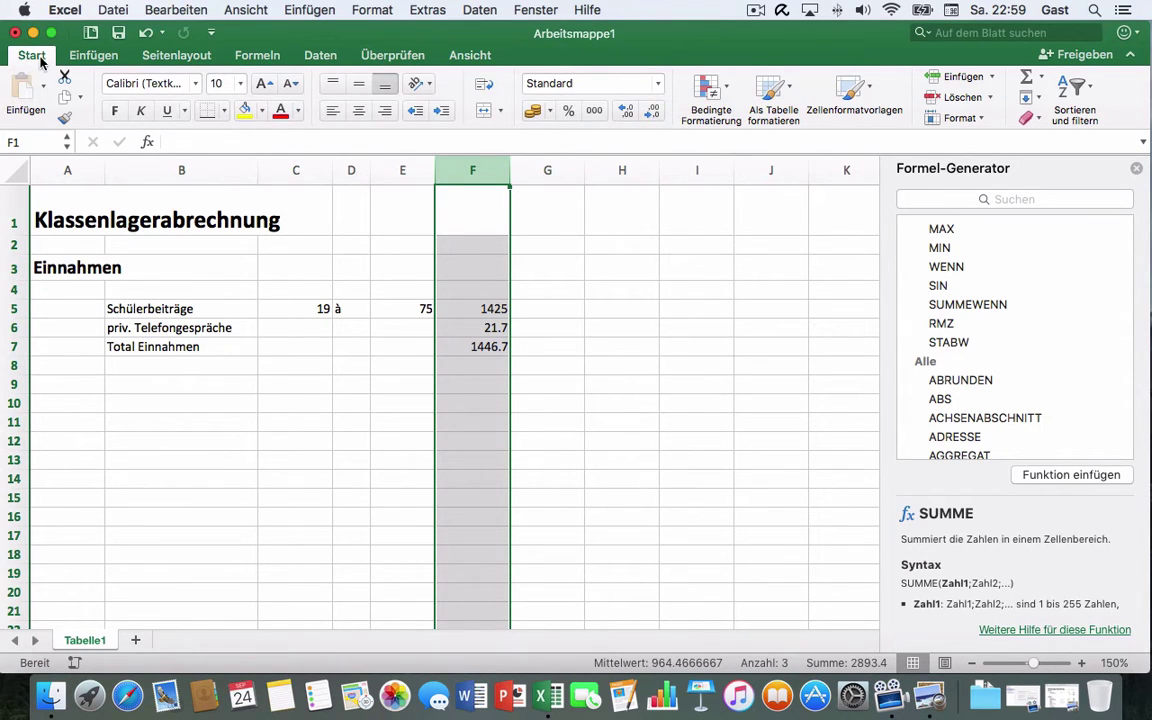
Give column F the Buchhaltung CHF format, widen it to fit 1'446.70 CHF, then select column E.
{"action": "left_click", "coordinate": [658, 87]}
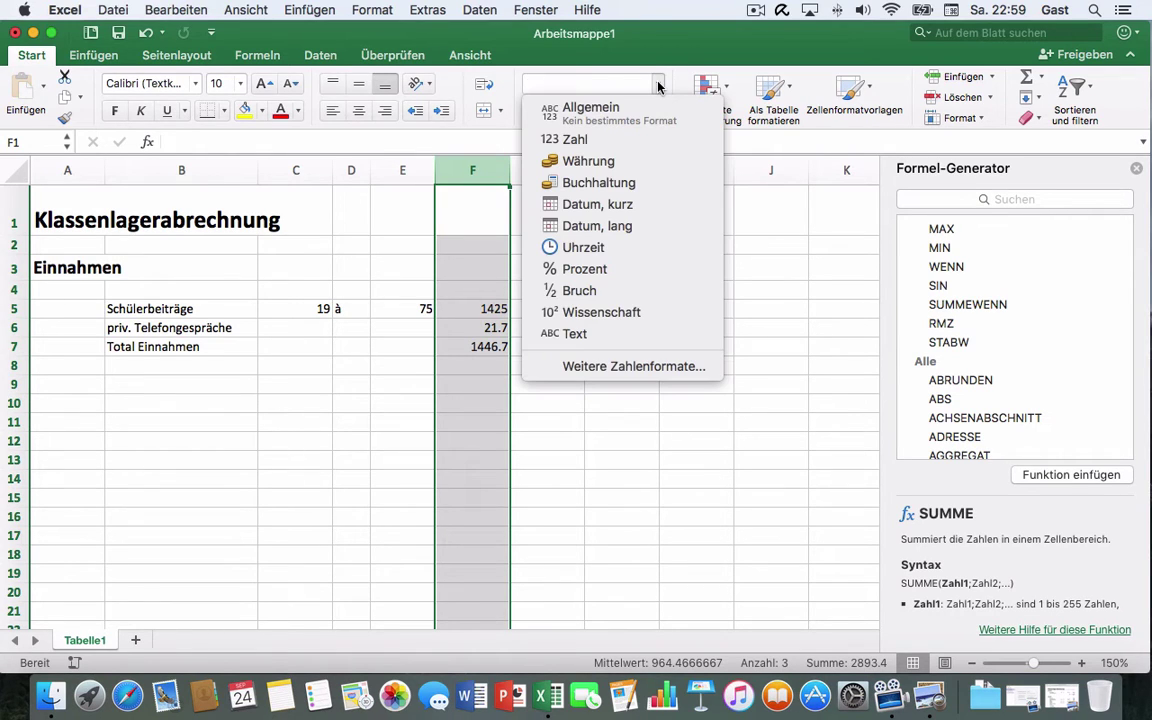
{"action": "left_click", "coordinate": [605, 182]}
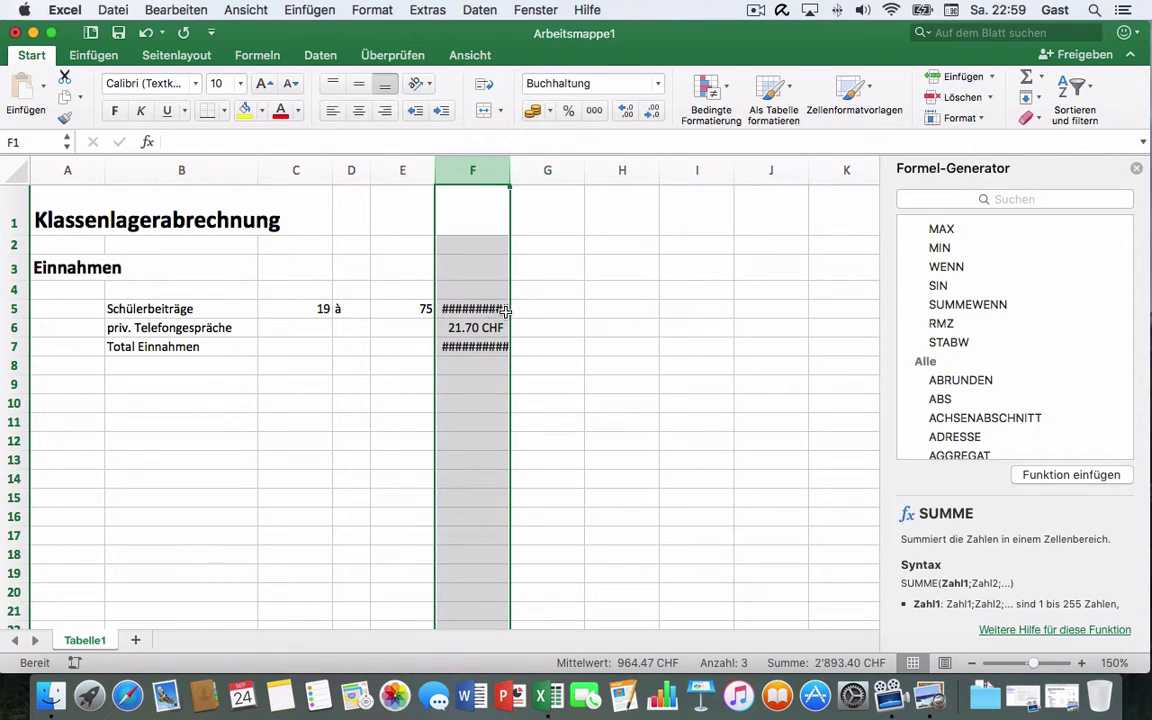
{"action": "left_click_drag", "start_coordinate": [510, 171], "coordinate": [536, 167]}
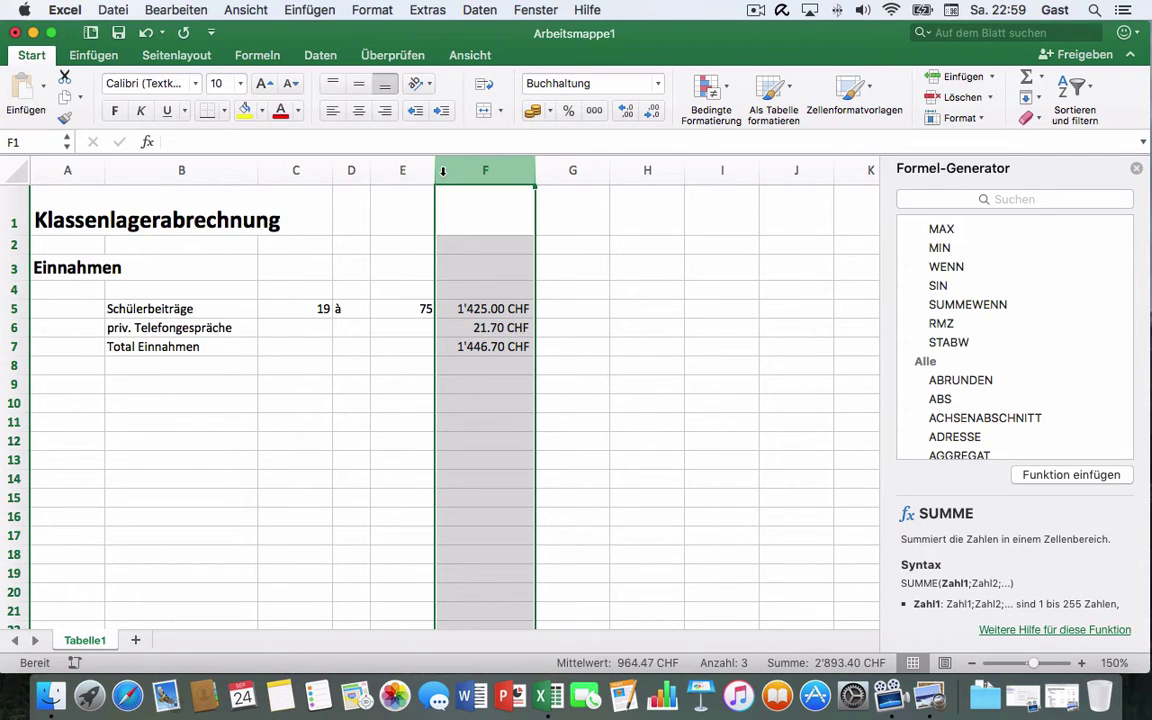
{"action": "left_click_drag", "start_coordinate": [443, 172], "coordinate": [406, 172]}
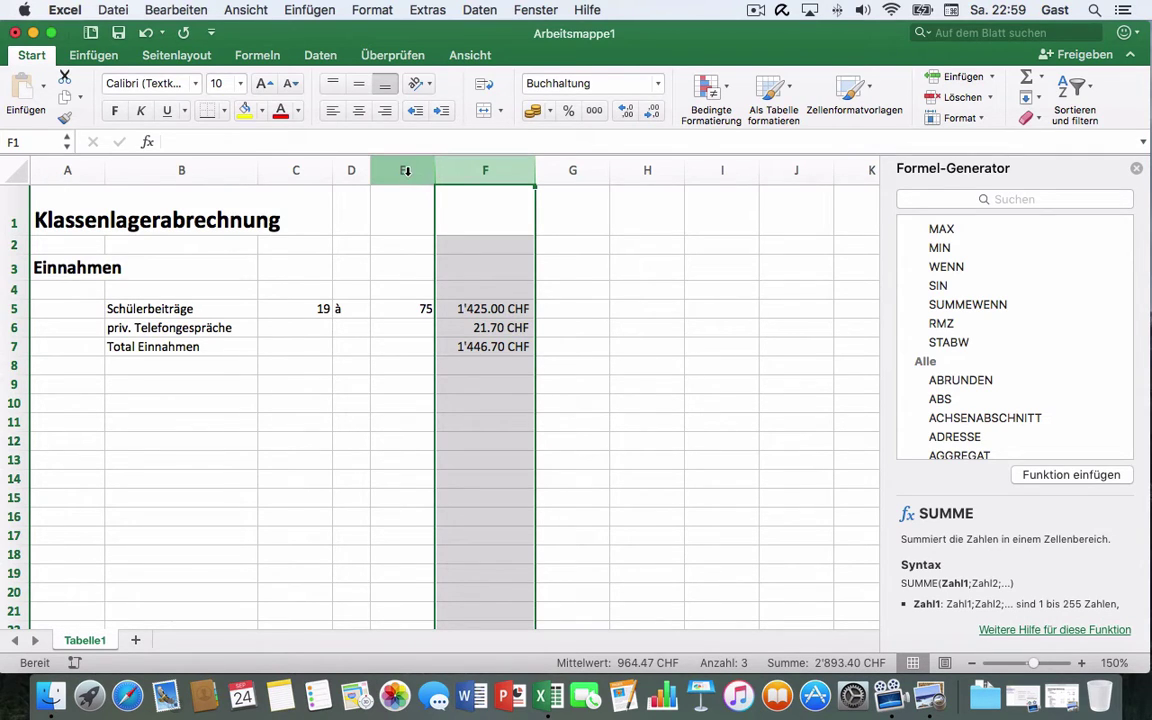
{"action": "left_click", "coordinate": [405, 171]}
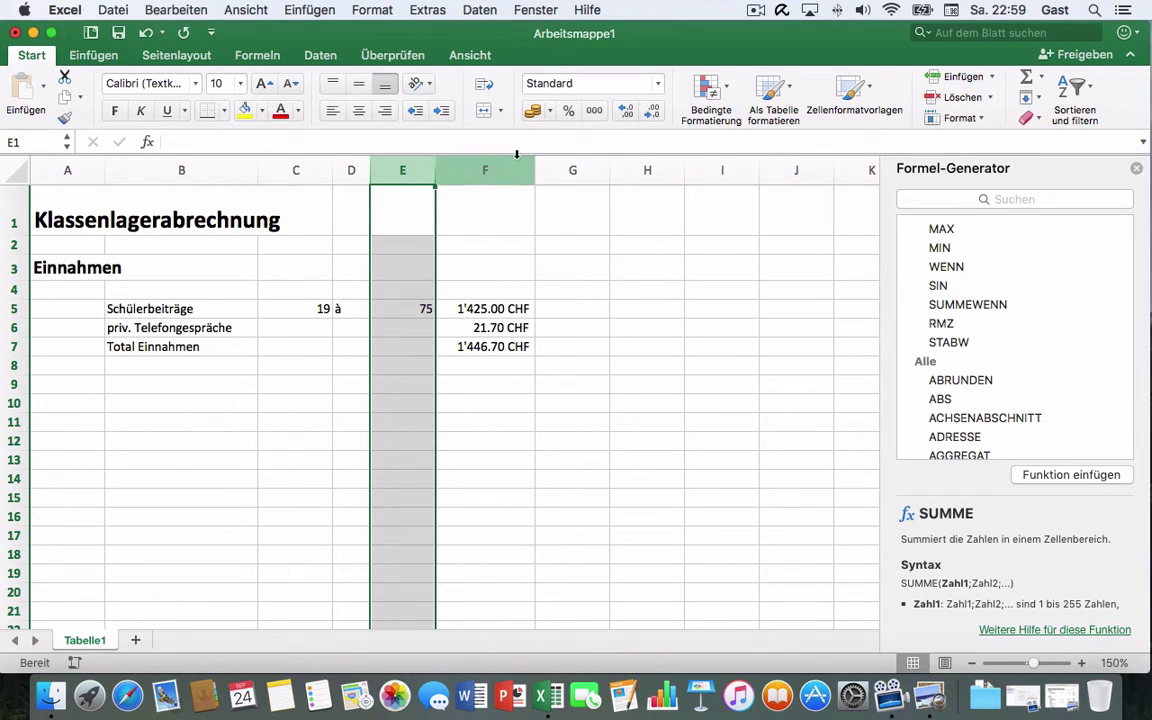
Apply the Buchhaltung format to column E so the price shows as 75.00 CHF.
{"action": "left_click", "coordinate": [657, 88]}
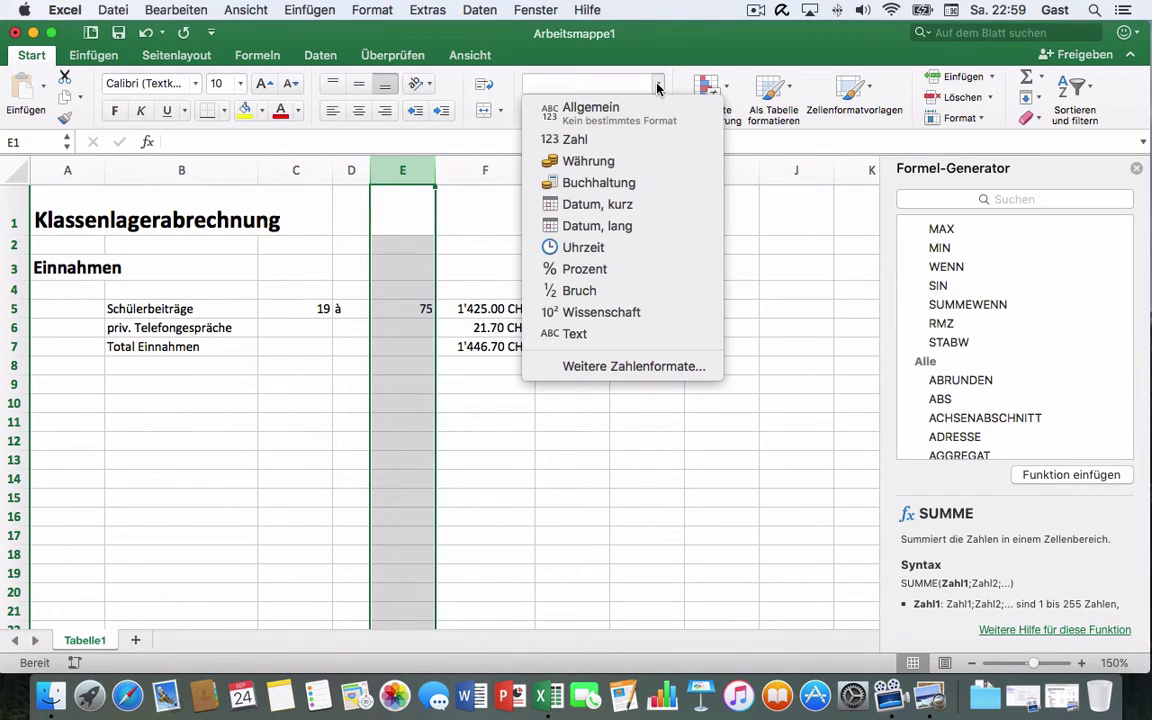
{"action": "left_click", "coordinate": [609, 183]}
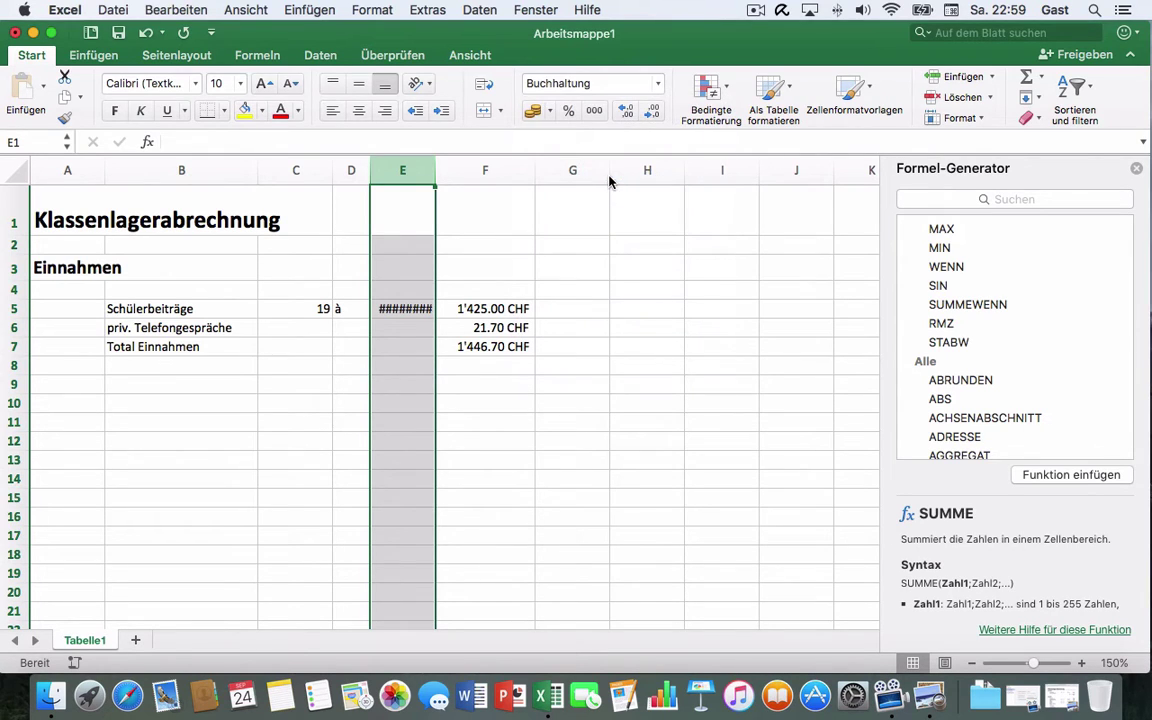
{"action": "left_click", "coordinate": [657, 88]}
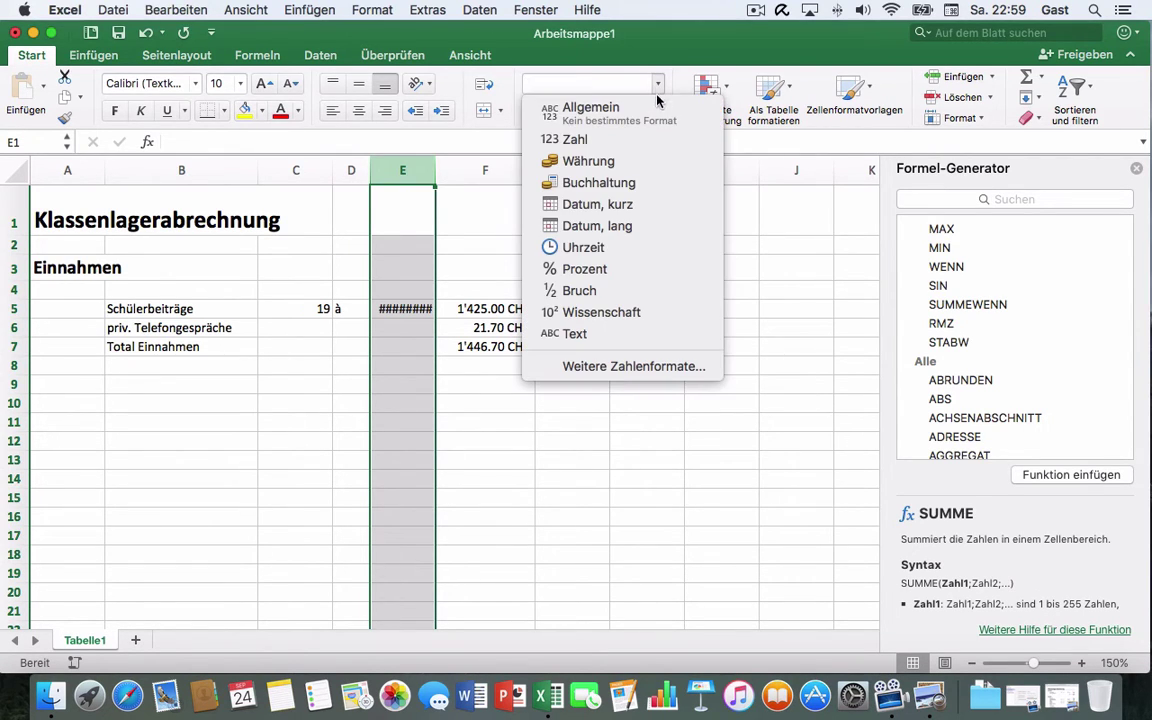
{"action": "left_click", "coordinate": [630, 368]}
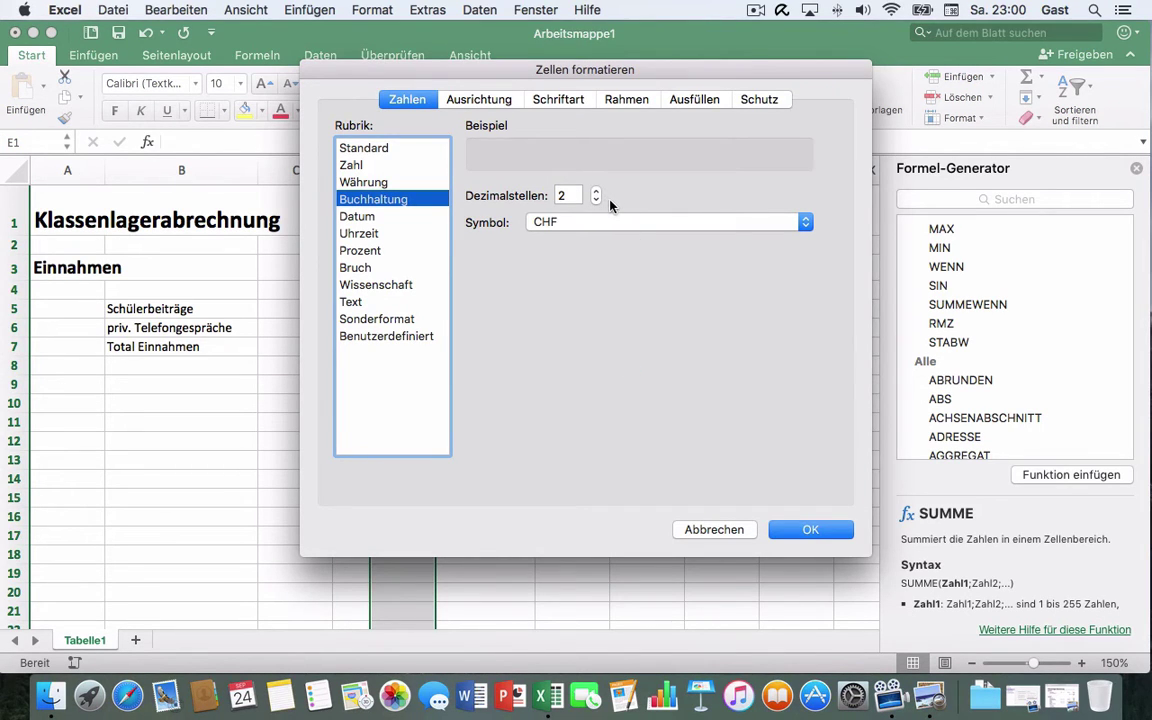
{"action": "left_click", "coordinate": [711, 530]}
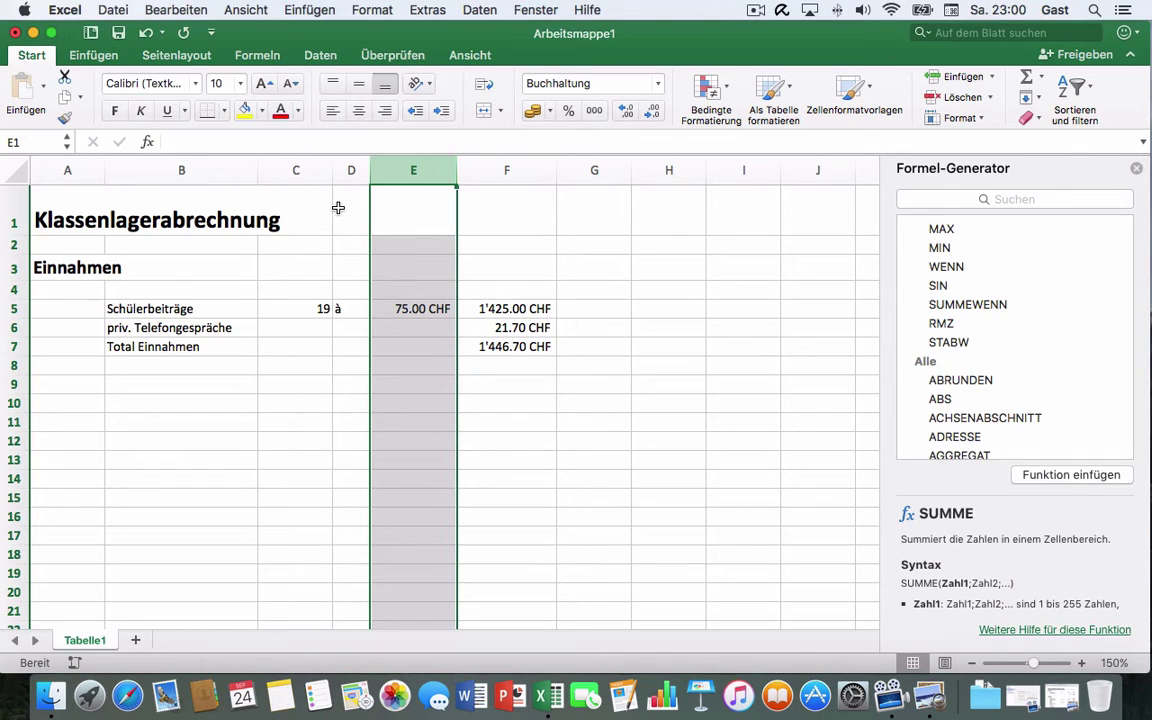
Narrow column C and move the Total Einnahmen cells from B7:F7 down to B8:F8.
{"action": "left_click_drag", "start_coordinate": [332, 172], "coordinate": [317, 173]}
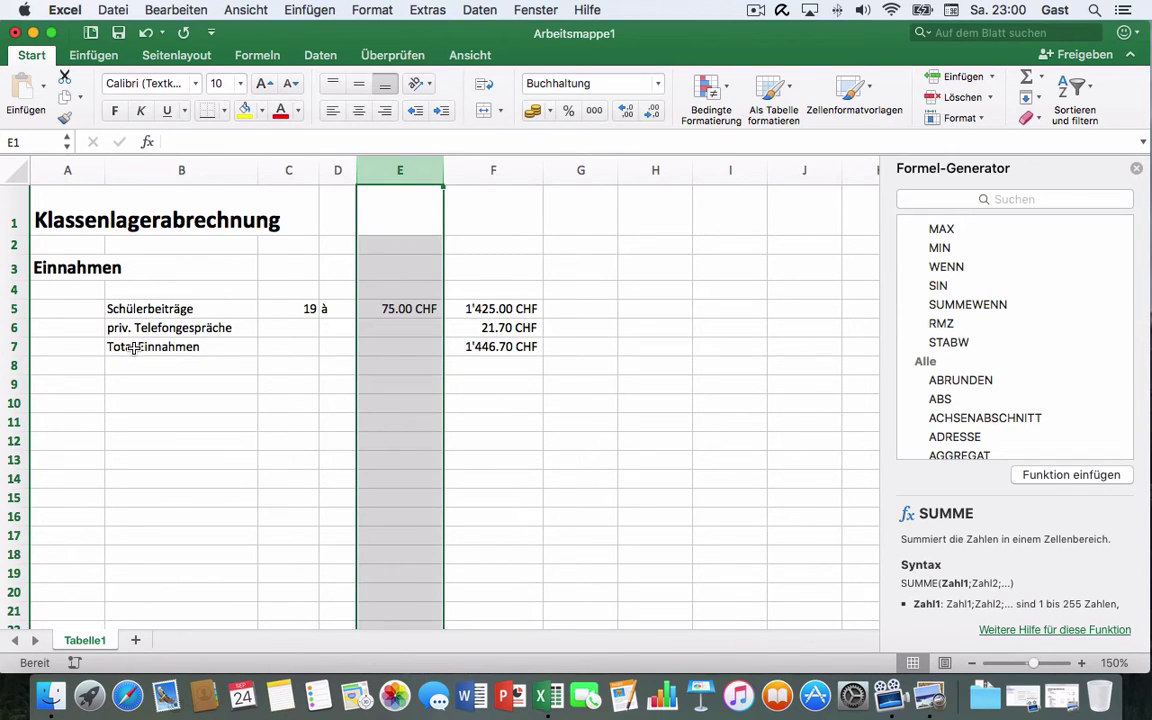
{"action": "left_click_drag", "start_coordinate": [134, 347], "coordinate": [498, 345]}
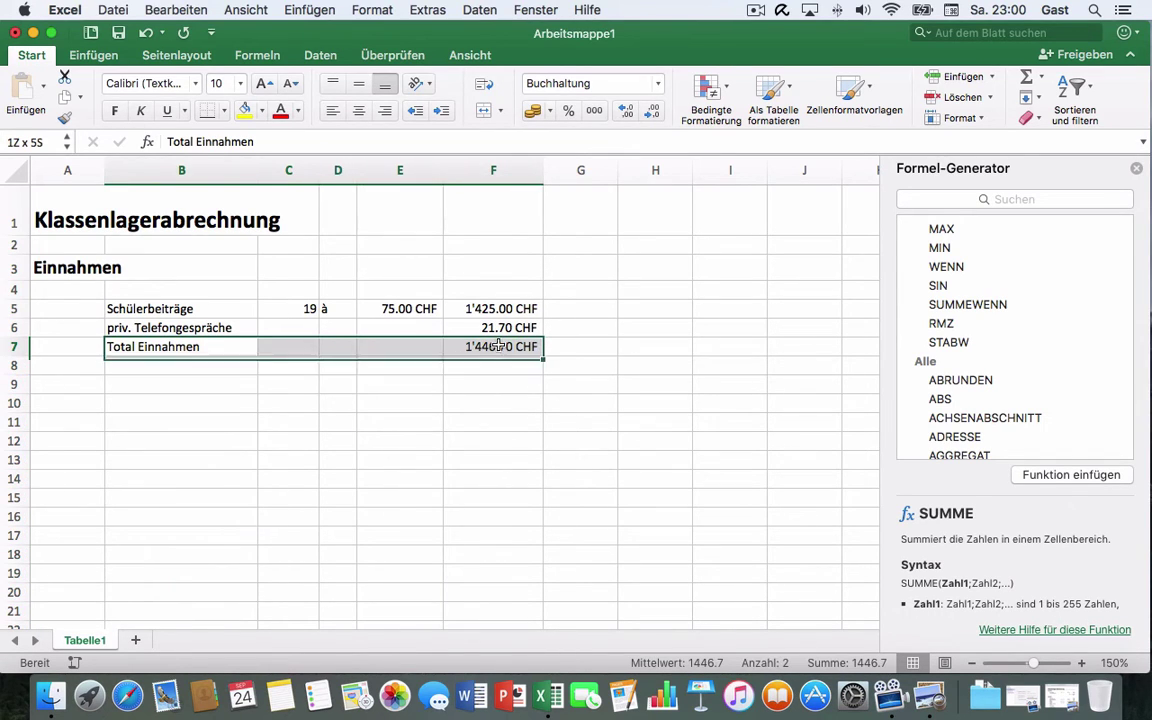
{"action": "left_click_drag", "start_coordinate": [498, 345], "coordinate": [490, 347]}
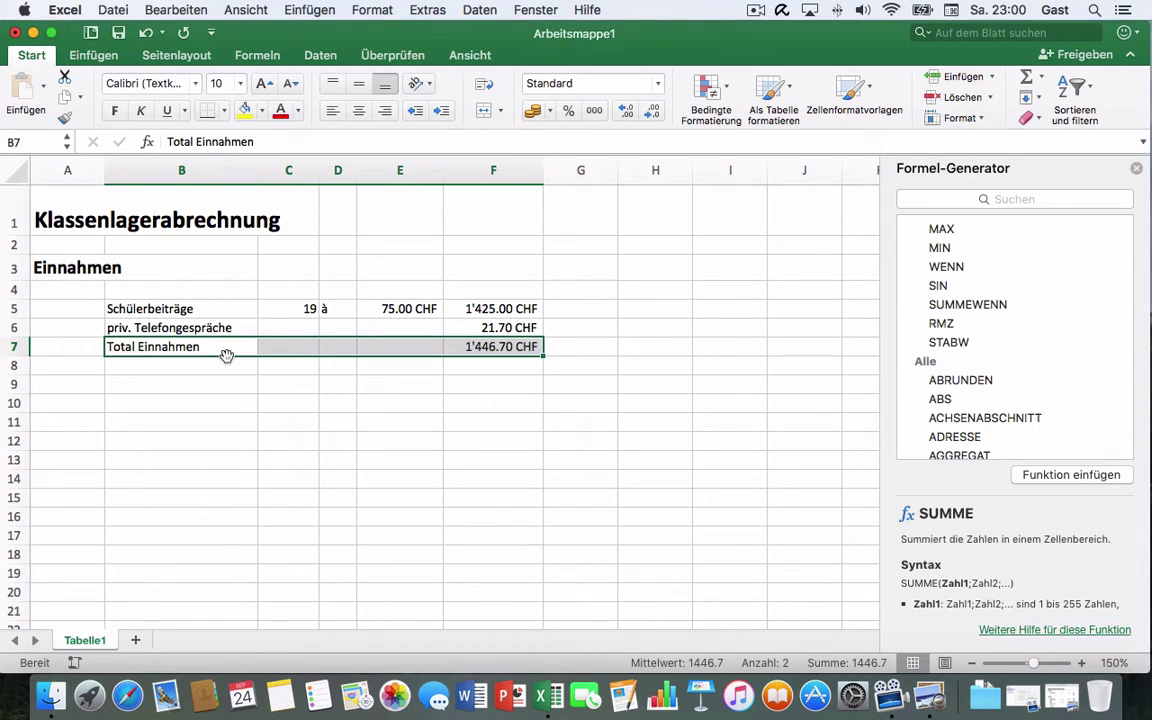
{"action": "left_click_drag", "start_coordinate": [227, 356], "coordinate": [227, 368]}
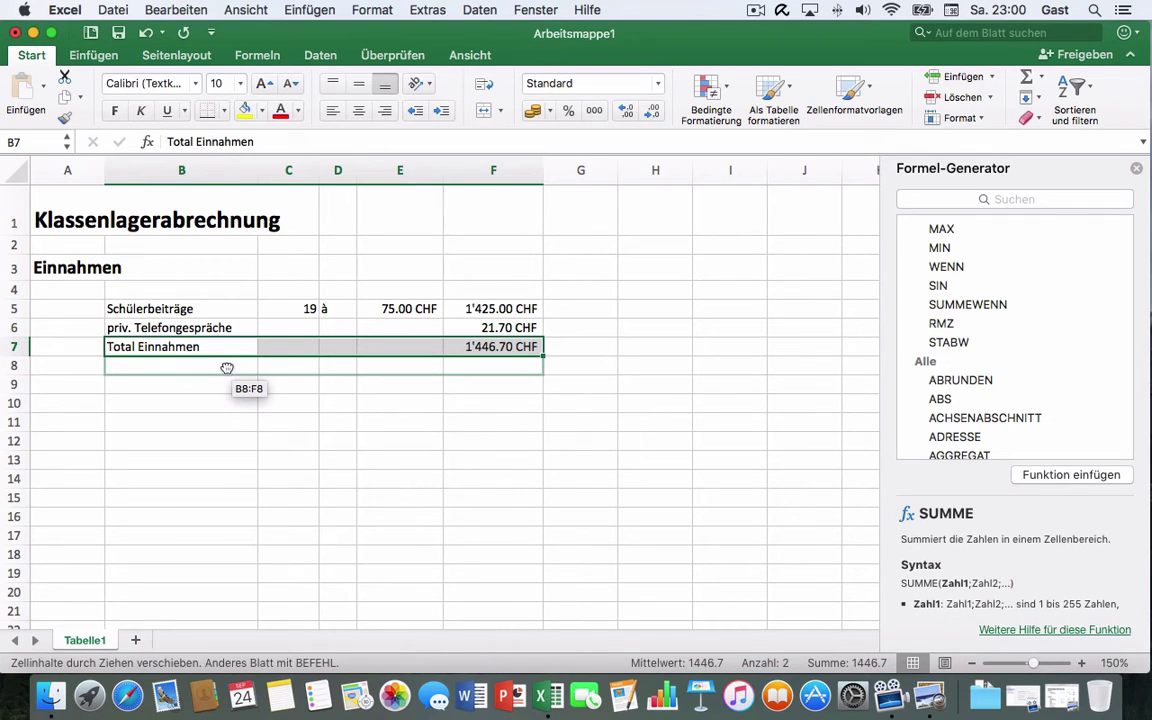
{"action": "left_click_drag", "start_coordinate": [227, 368], "coordinate": [227, 366]}
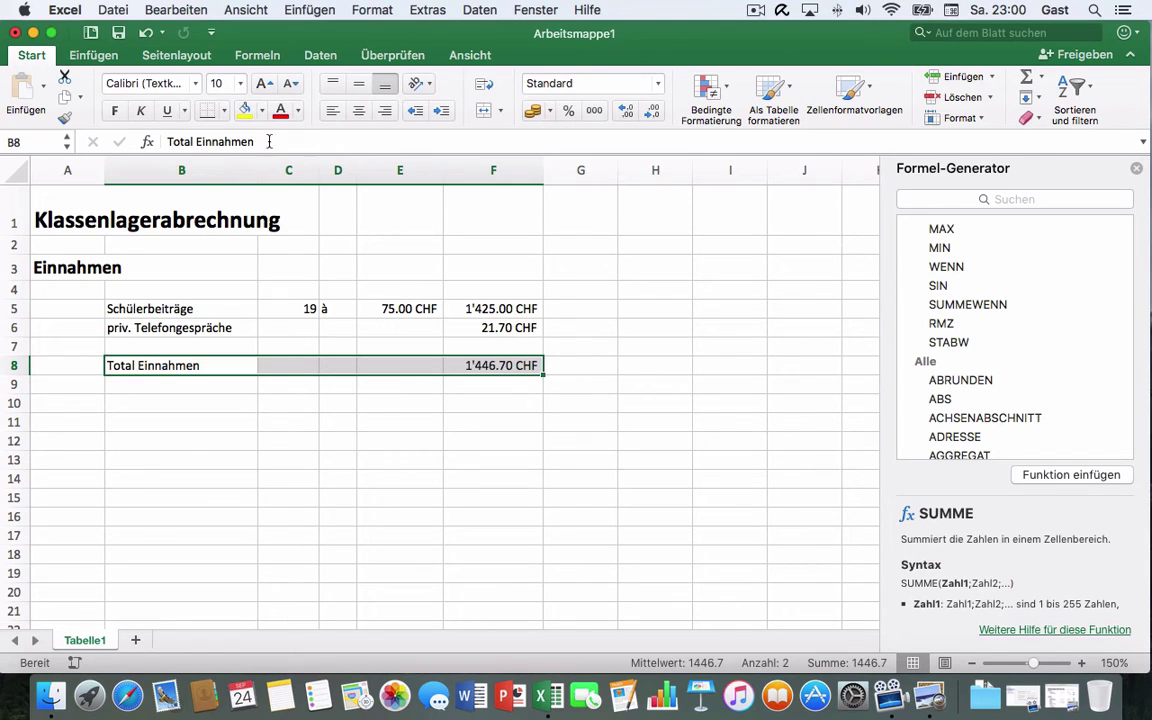
Bold the Total Einnahmen row and add a top border above the 1'446.70 CHF total in F8.
{"action": "left_click", "coordinate": [114, 110]}
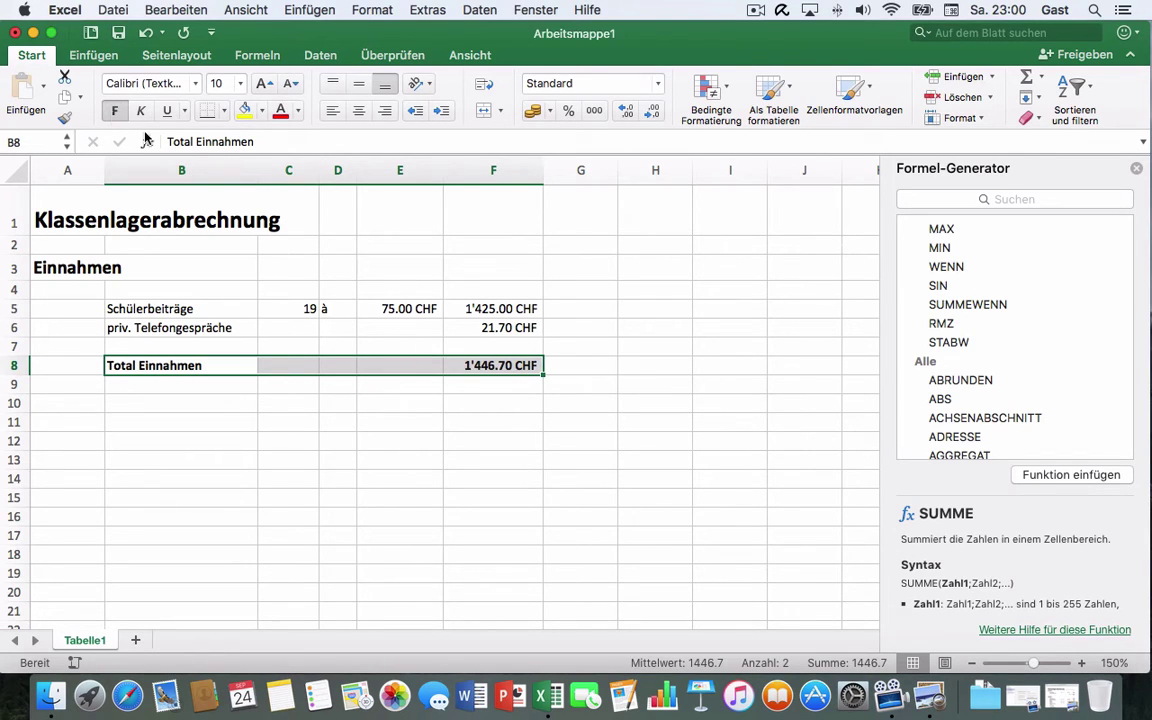
{"action": "left_click", "coordinate": [481, 366]}
{"action": "left_click", "coordinate": [481, 366]}
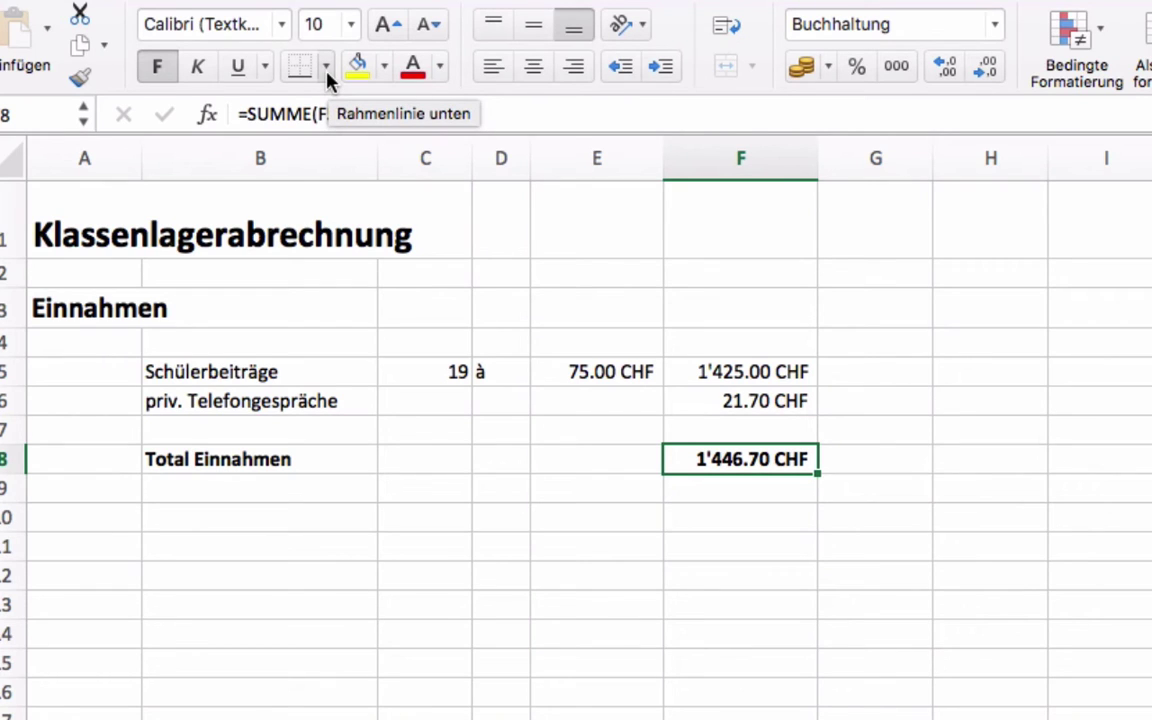
{"action": "left_click", "coordinate": [327, 67]}
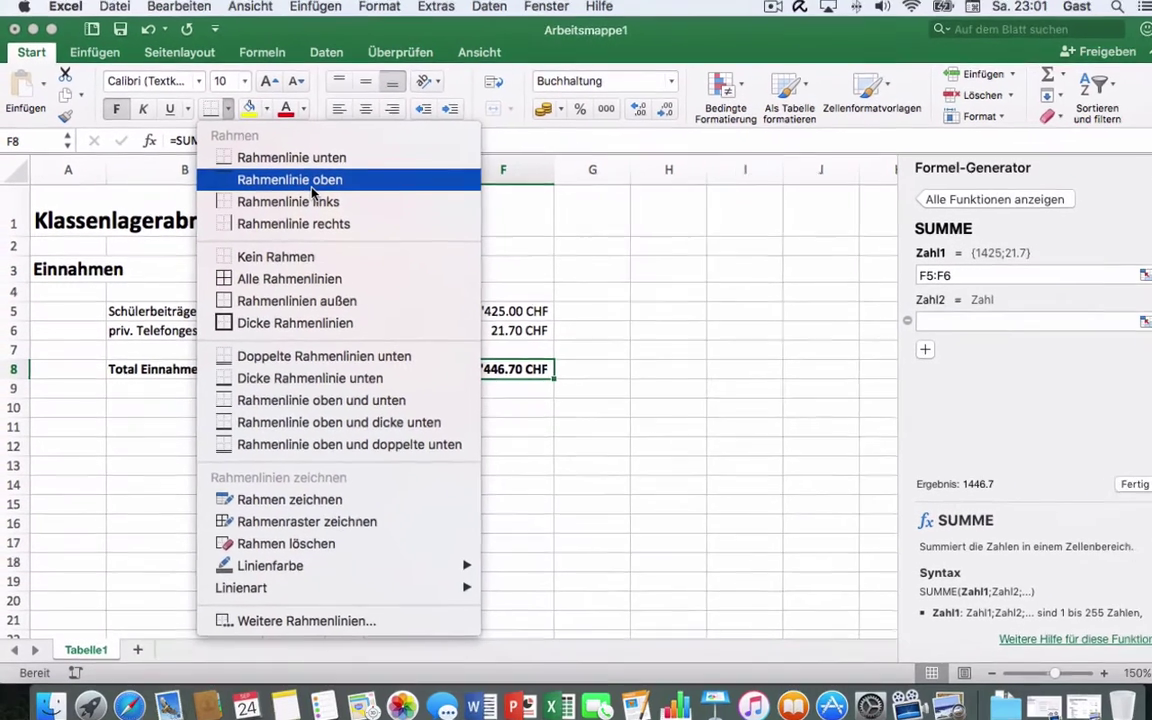
{"action": "left_click", "coordinate": [452, 188]}
{"action": "left_click", "coordinate": [470, 422]}
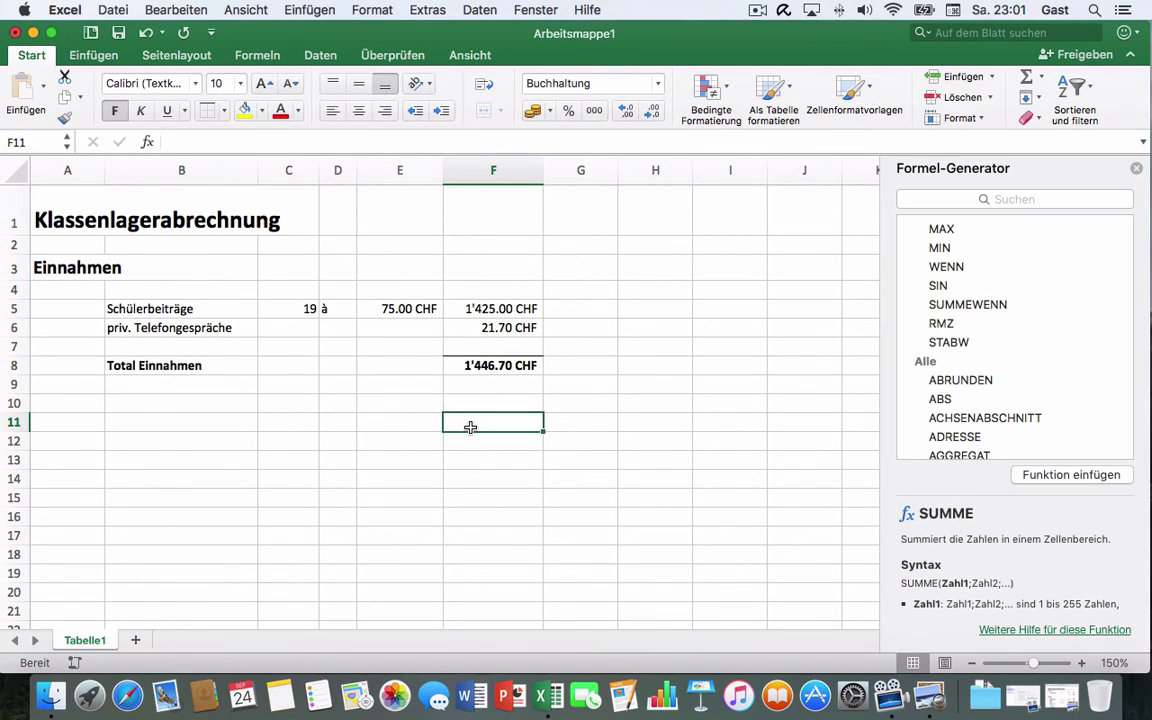
{"action": "left_click", "coordinate": [176, 55]}
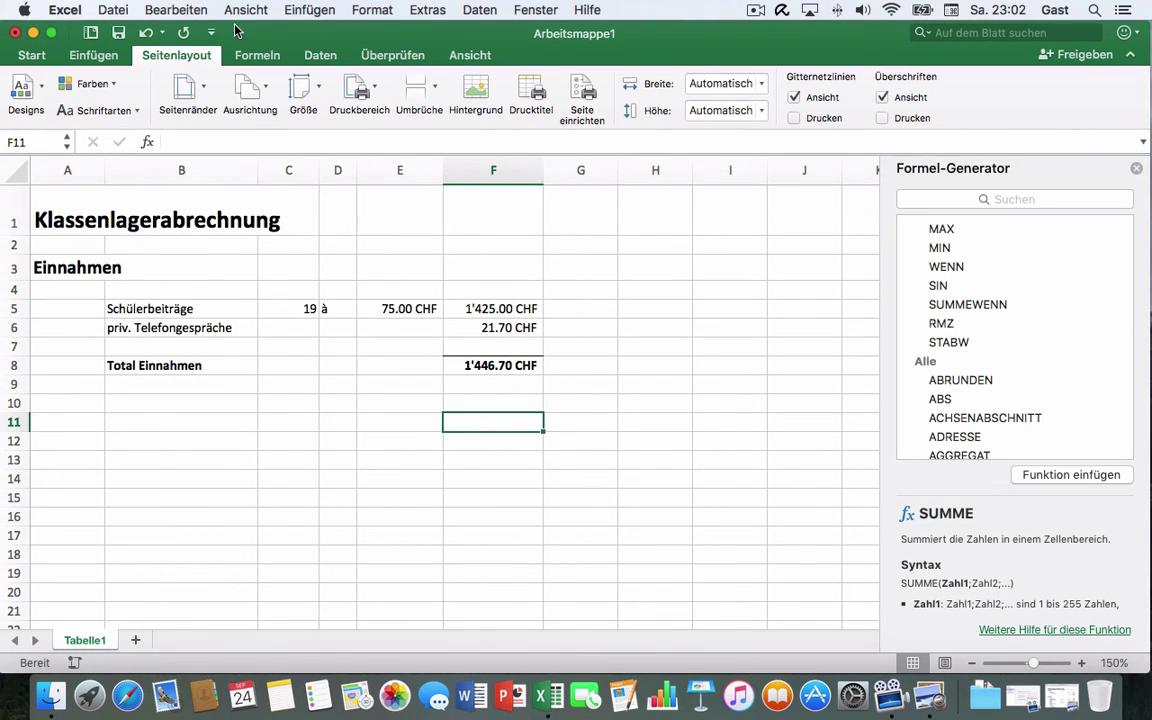
Choose Speichern from the Datei menu.
{"action": "left_click", "coordinate": [108, 9]}
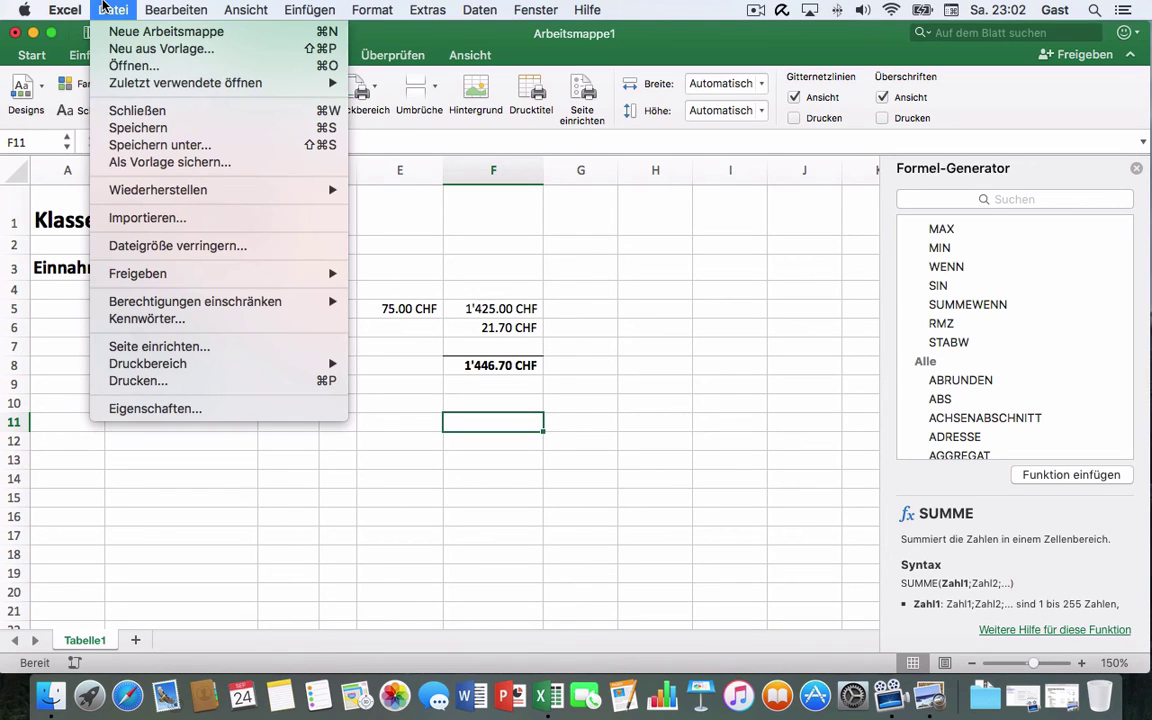
{"action": "left_click", "coordinate": [127, 127]}
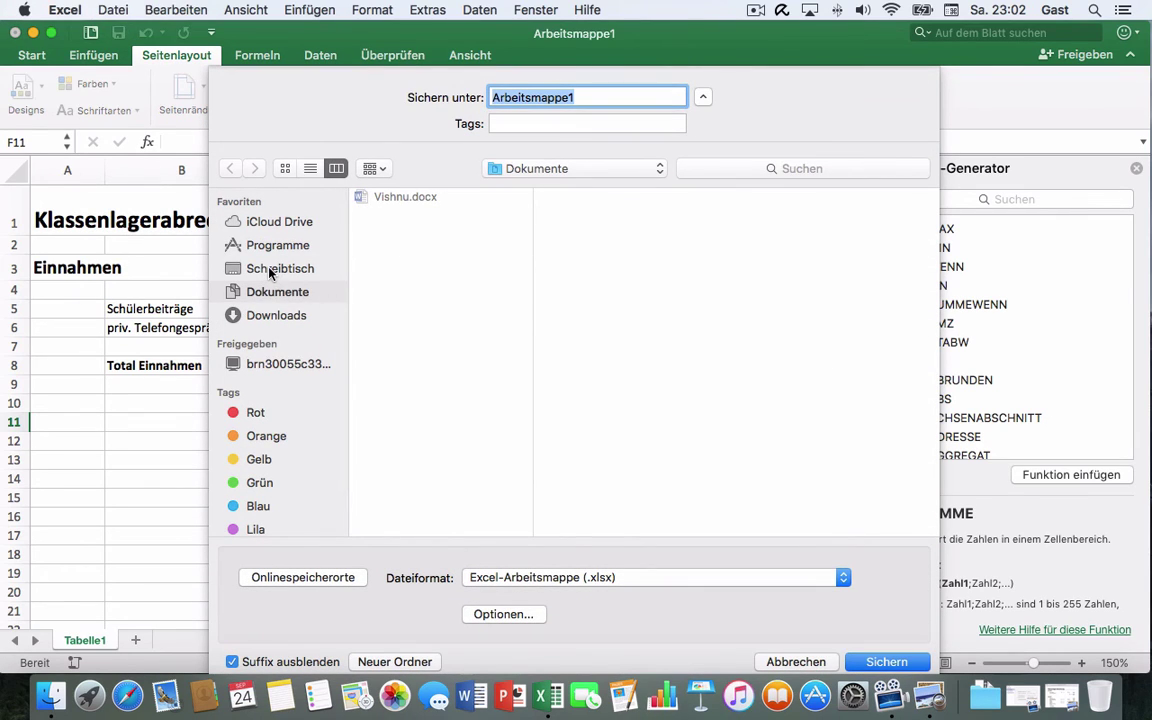
Set Schreibtisch as the destination and name the file Klassenlagerabrechnung.xlsx with its suffix shown.
{"action": "left_click", "coordinate": [270, 270]}
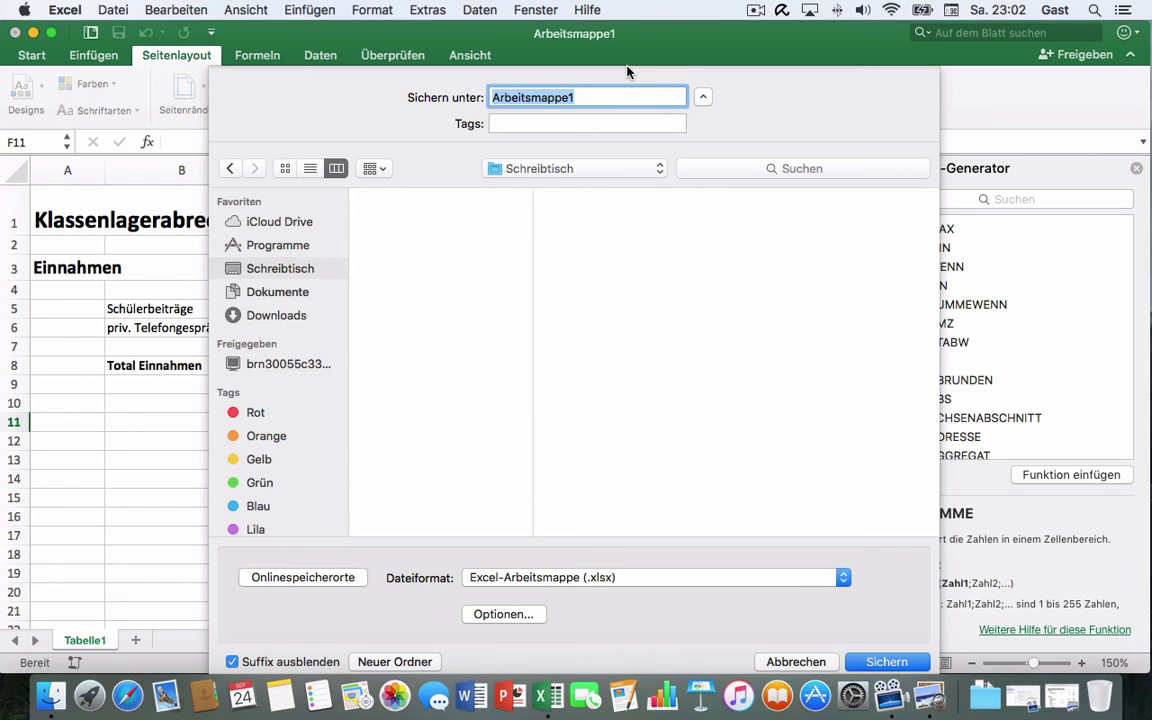
{"action": "type", "text": "Klassenlagerabrechnung"}
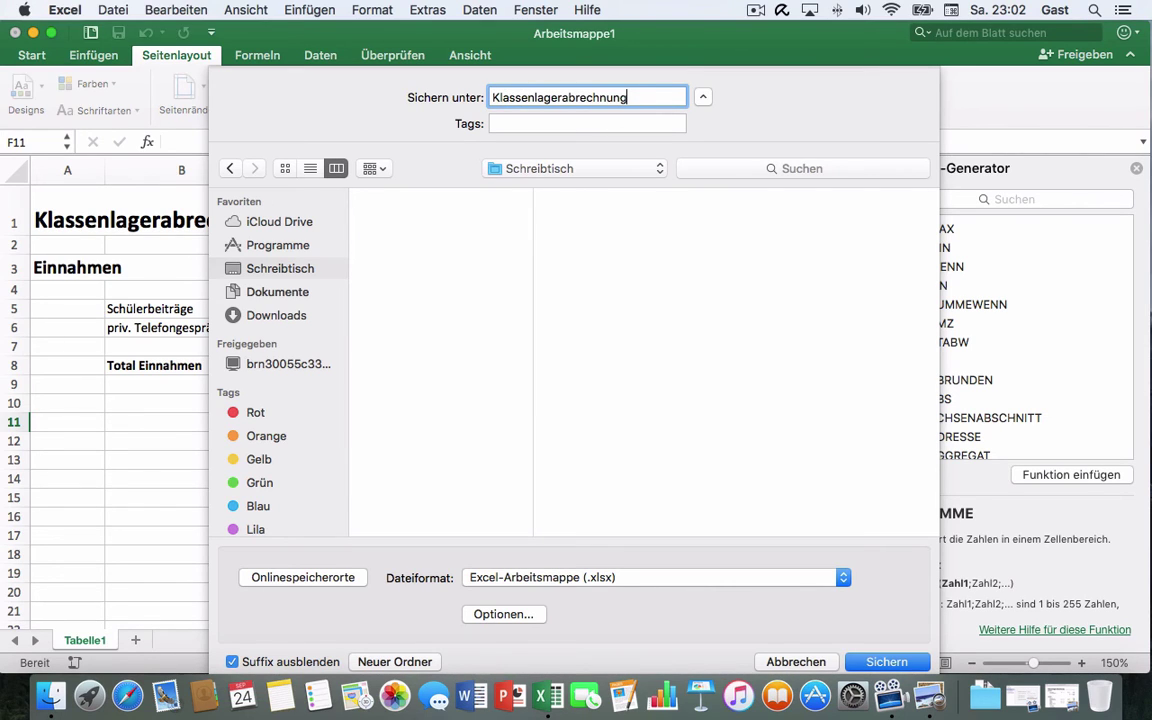
{"action": "left_click", "coordinate": [232, 662]}
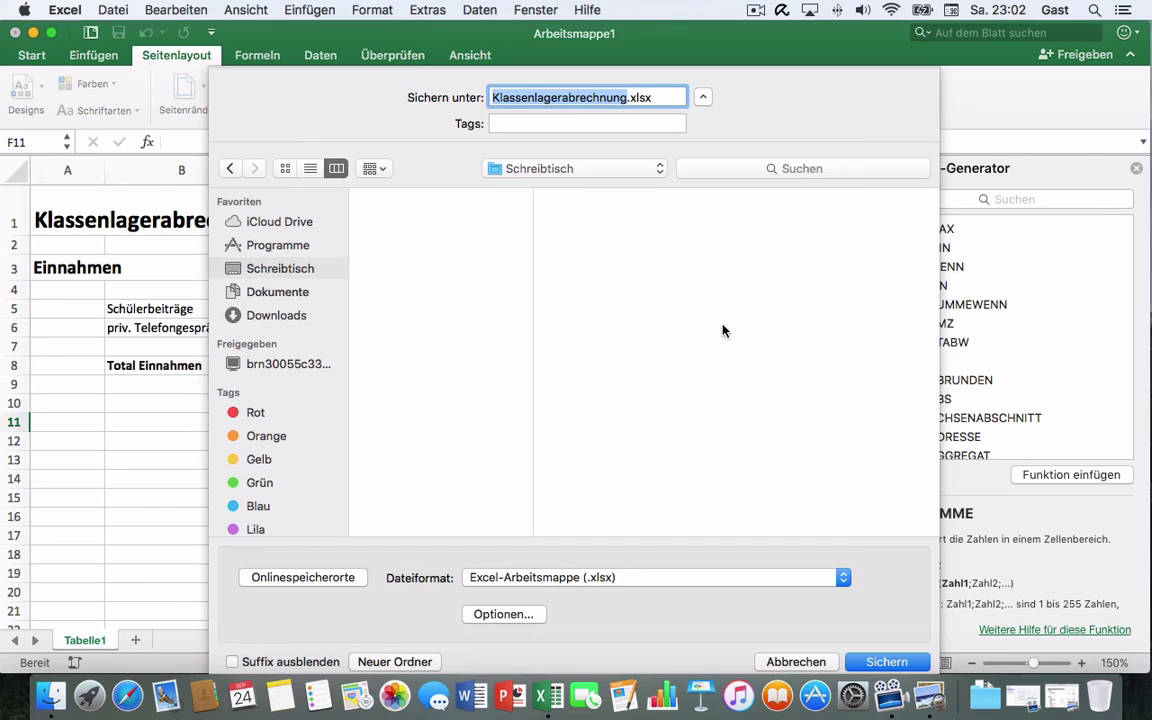
{"action": "left_click", "coordinate": [597, 584]}
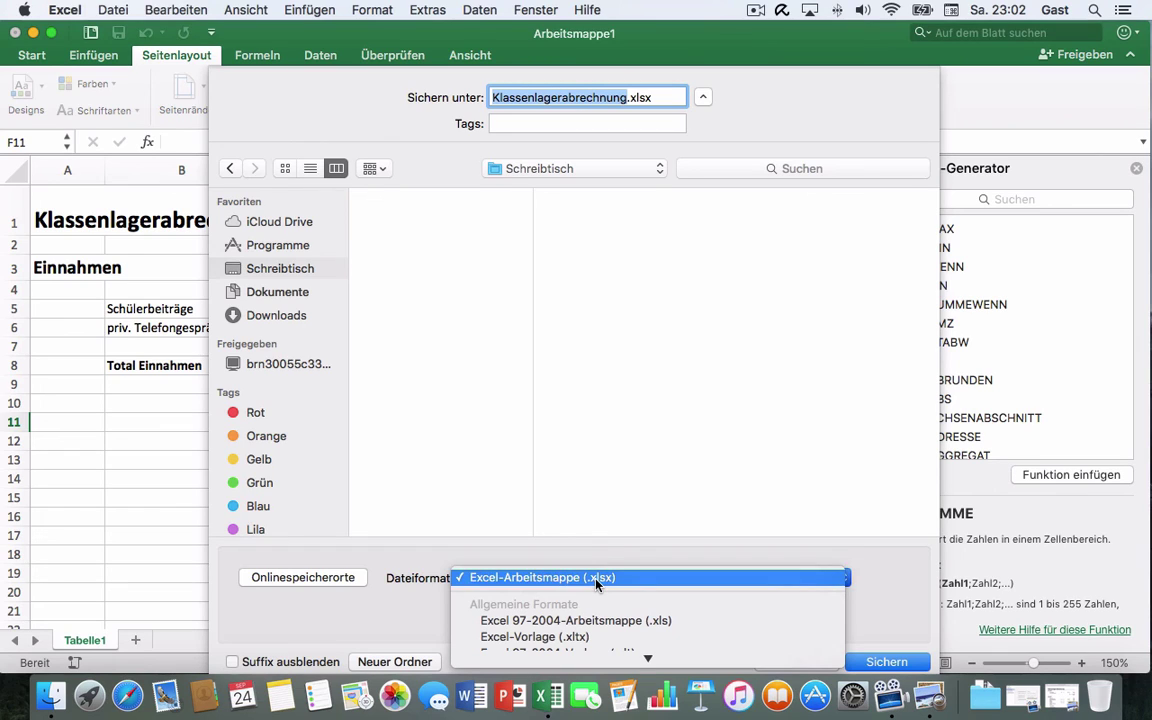